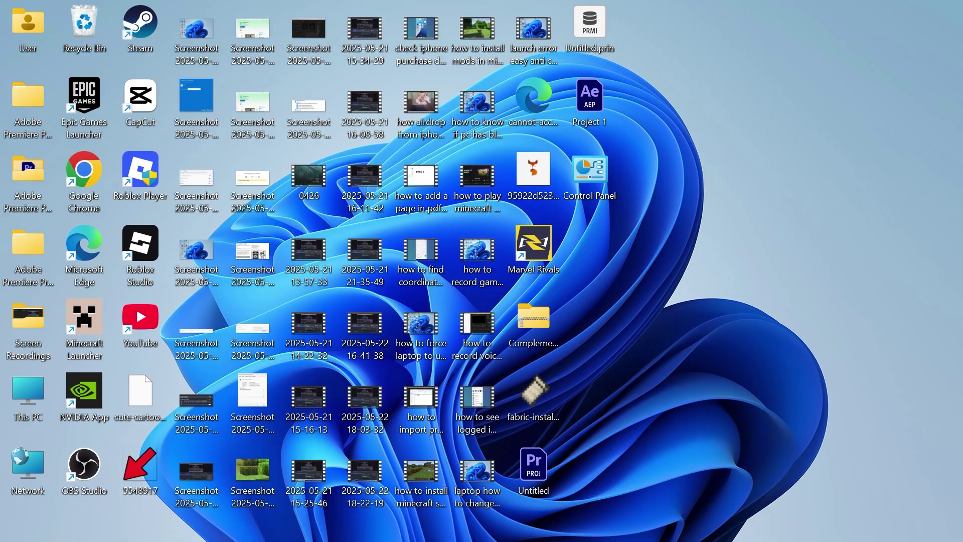
# Open Chrome and search Google for 'sims 4'
pyautogui.click(584, 528)
pyautogui.write('sims')
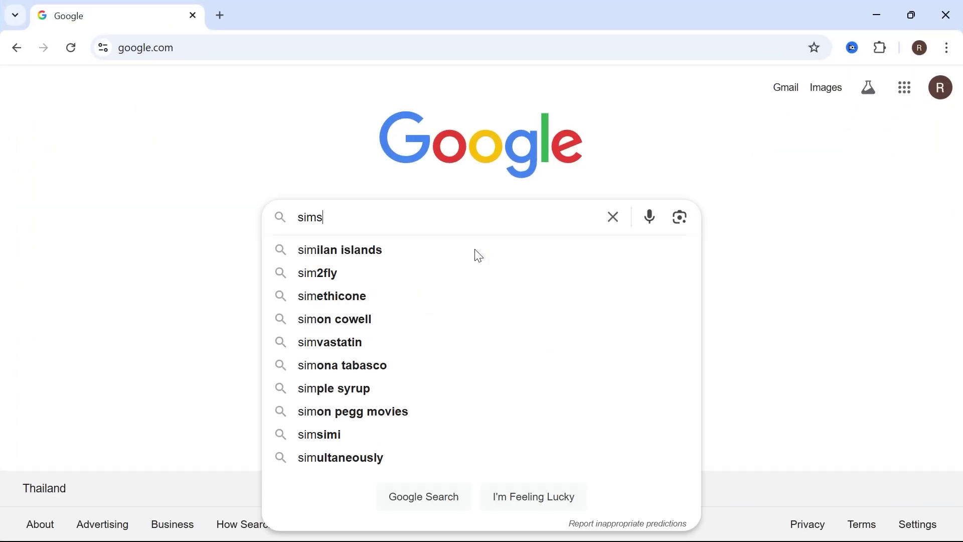
pyautogui.write(' 4')
pyautogui.press('Return')
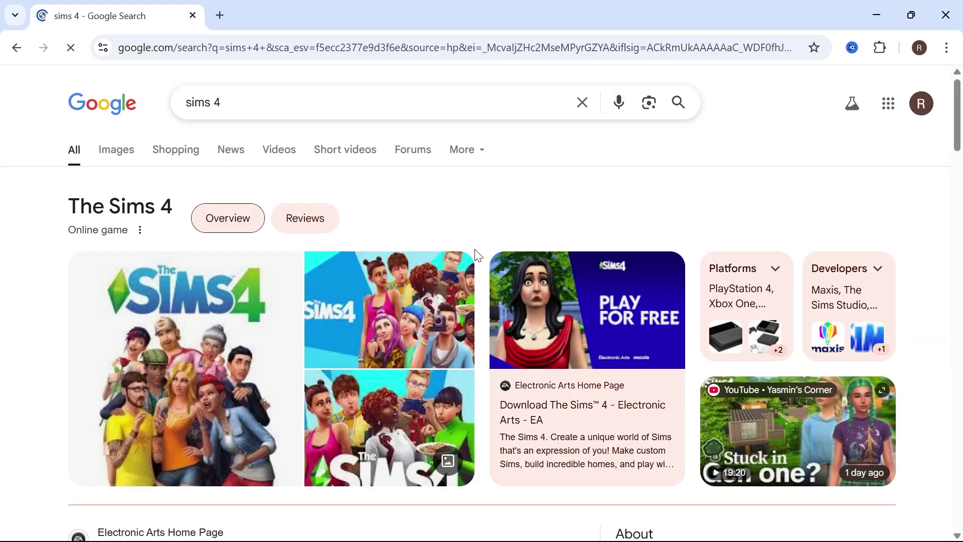
pyautogui.scroll(-3, 241, 301)
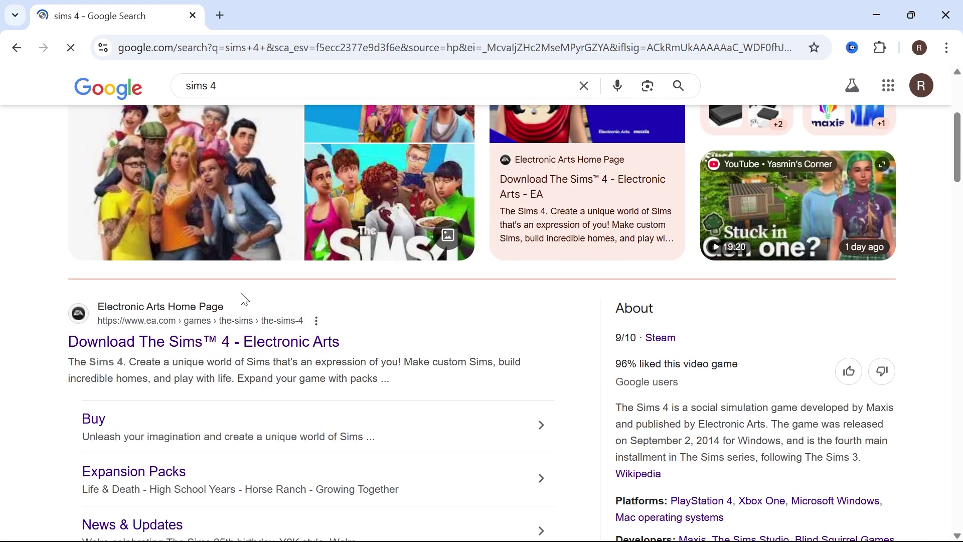
# From the EA Sims 4 page, choose the EA app for Windows platform and download its installer
pyautogui.click(180, 343)
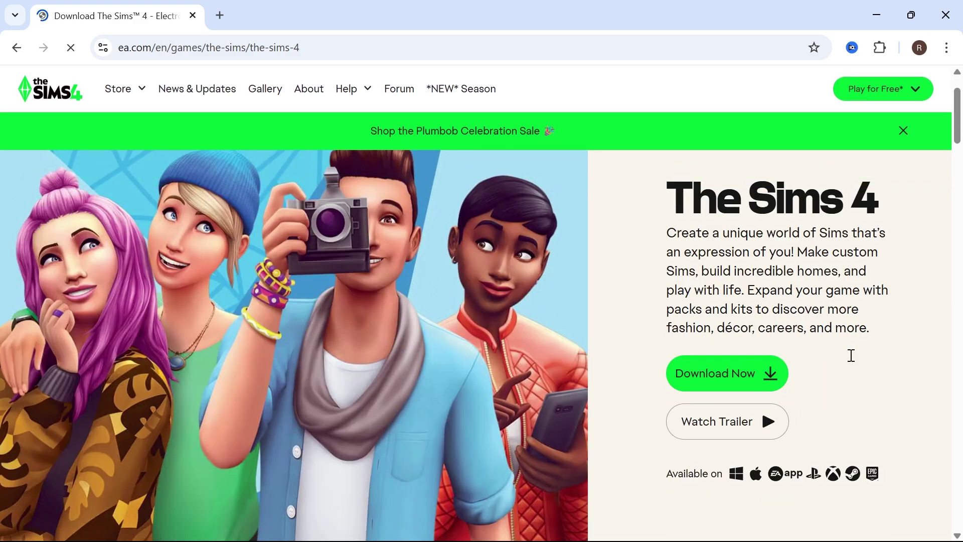
pyautogui.scroll(-3, 603, 228)
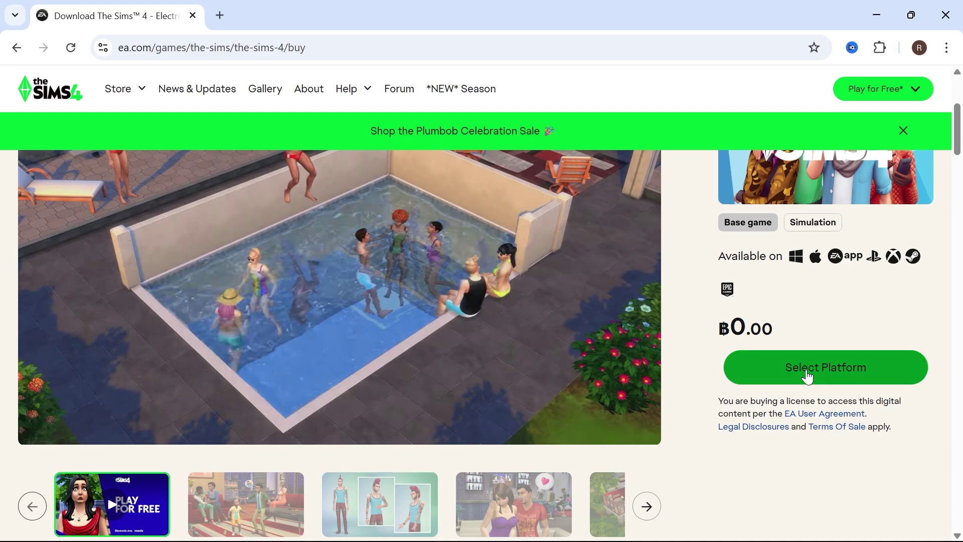
pyautogui.click(808, 371)
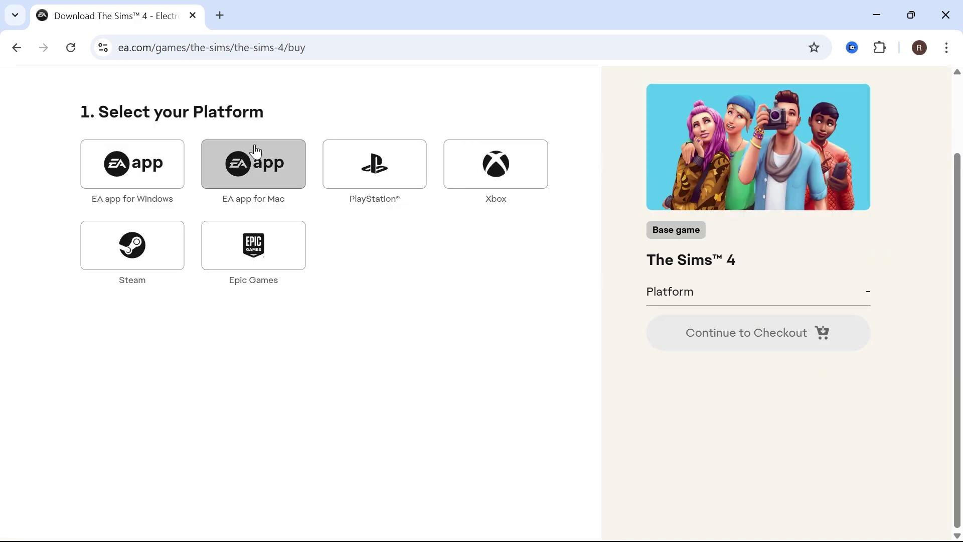
pyautogui.click(148, 167)
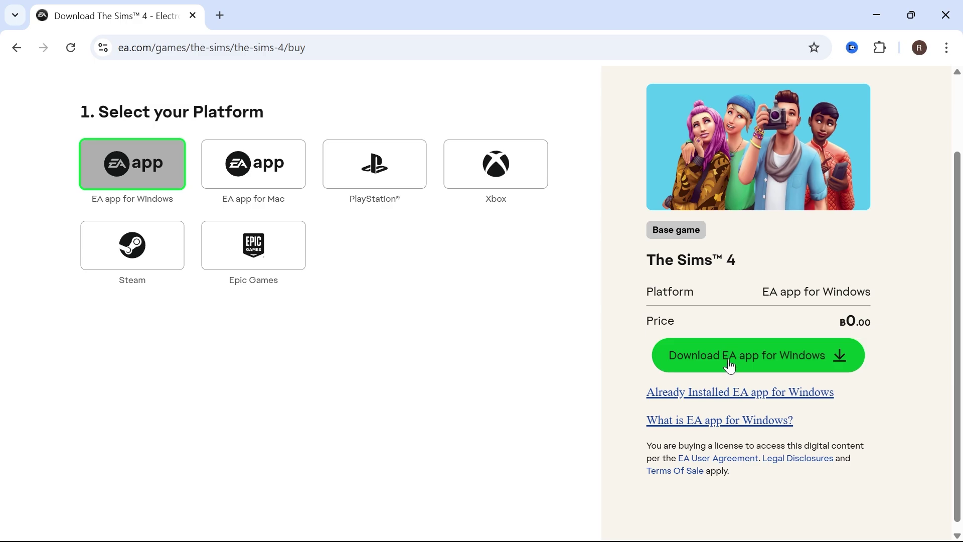
pyautogui.click(730, 355)
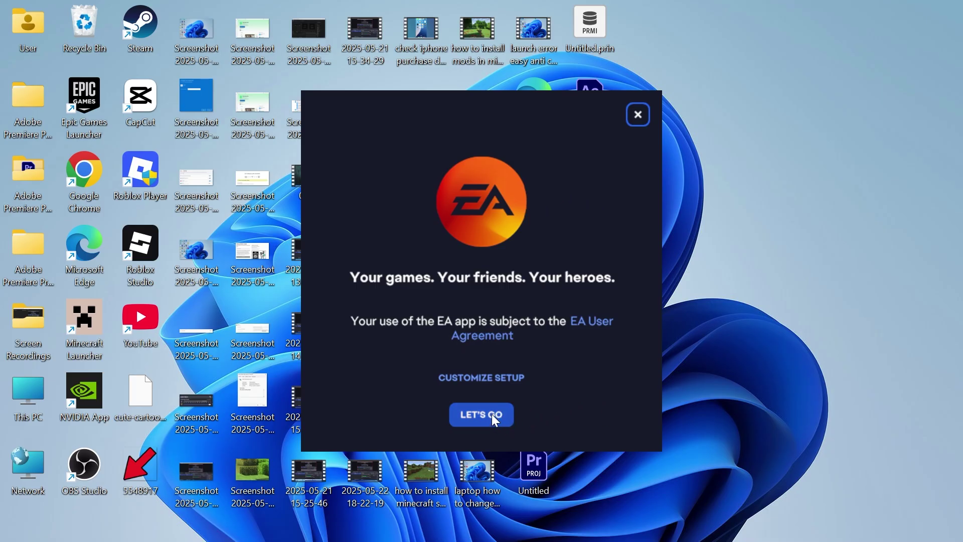
# Start the EA app installation with LET'S GO
pyautogui.click(492, 414)
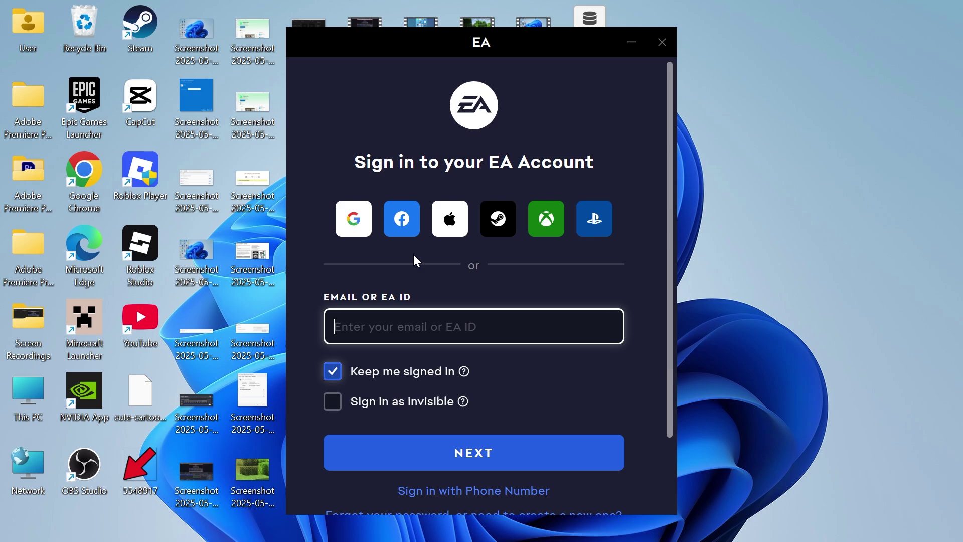
pyautogui.scroll(-3, 362, 263)
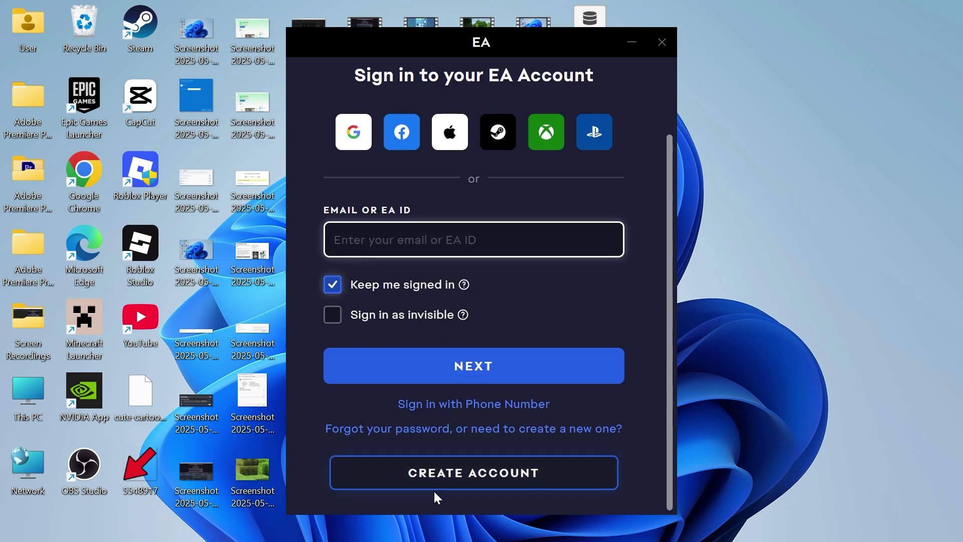
# Choose to create a new EA account from the sign-in window
pyautogui.click(459, 474)
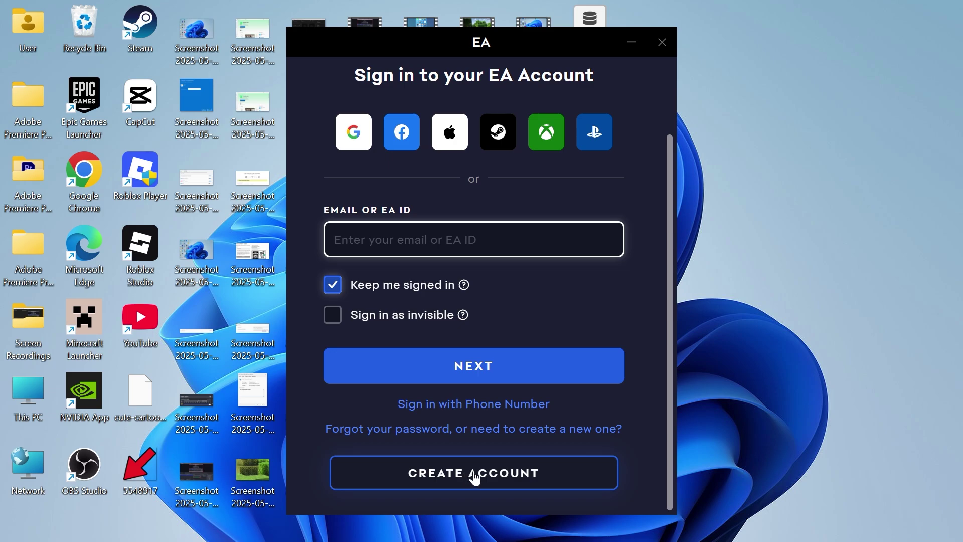
pyautogui.scroll(3, 475, 474)
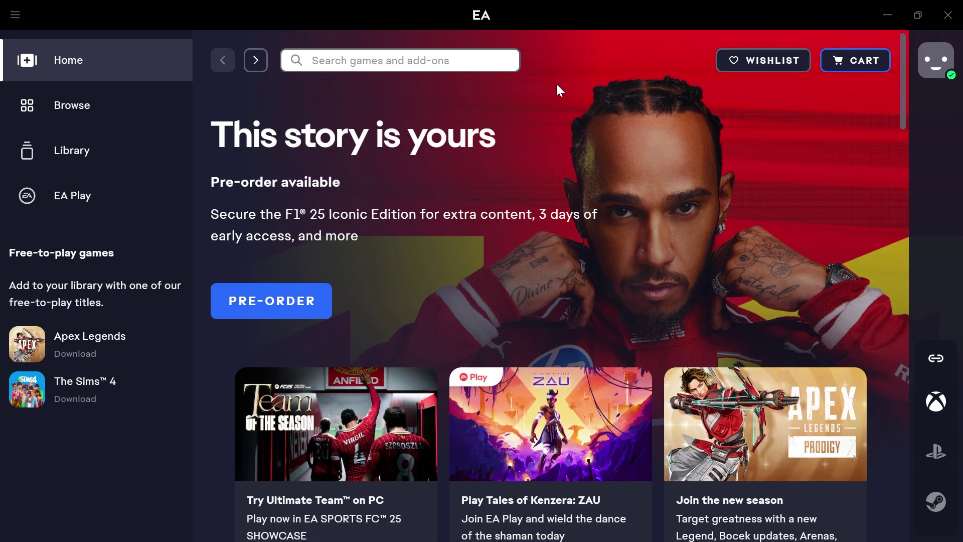
# Search the EA app store for 'sims 4'
pyautogui.click(417, 59)
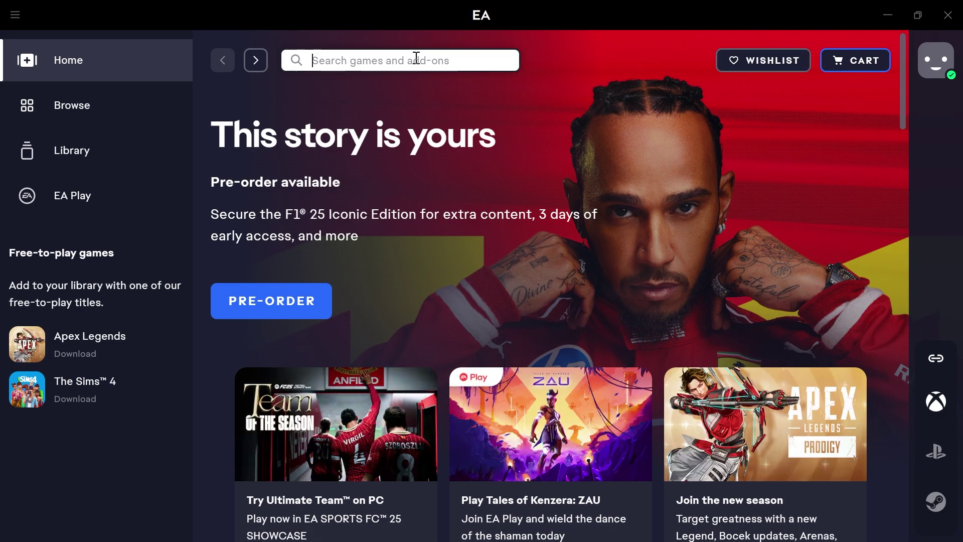
pyautogui.write('sims 4')
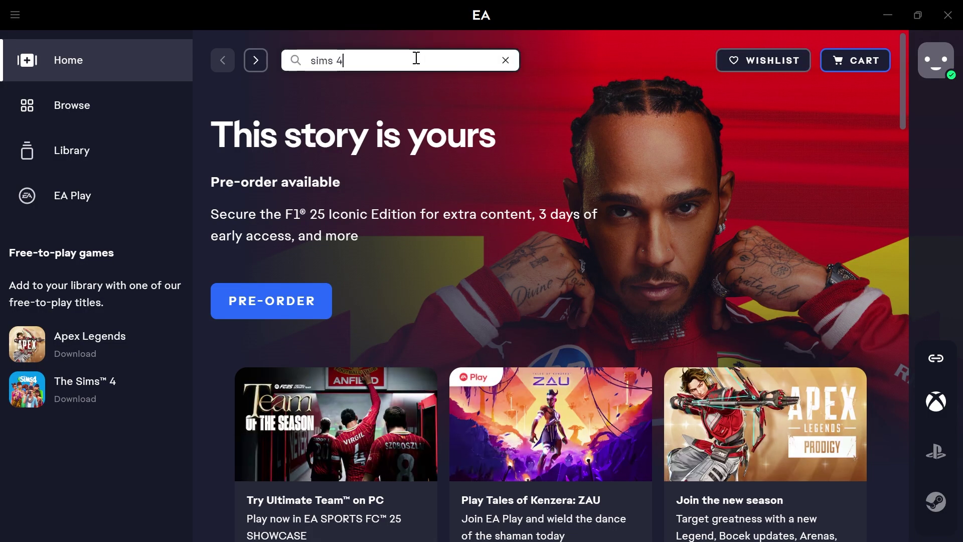
pyautogui.press('Return')
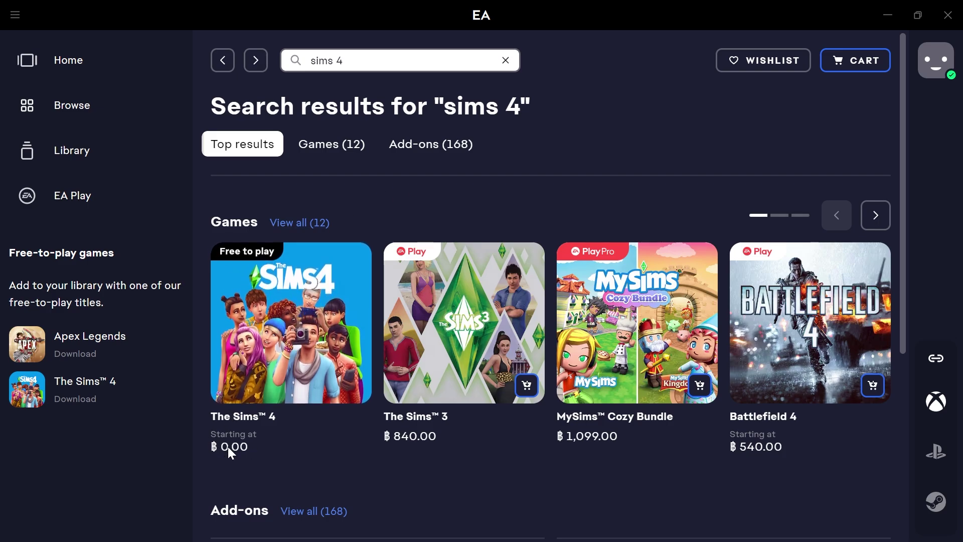
# Download The Sims 4 with default download options, accepting the Terms of play
pyautogui.click(306, 313)
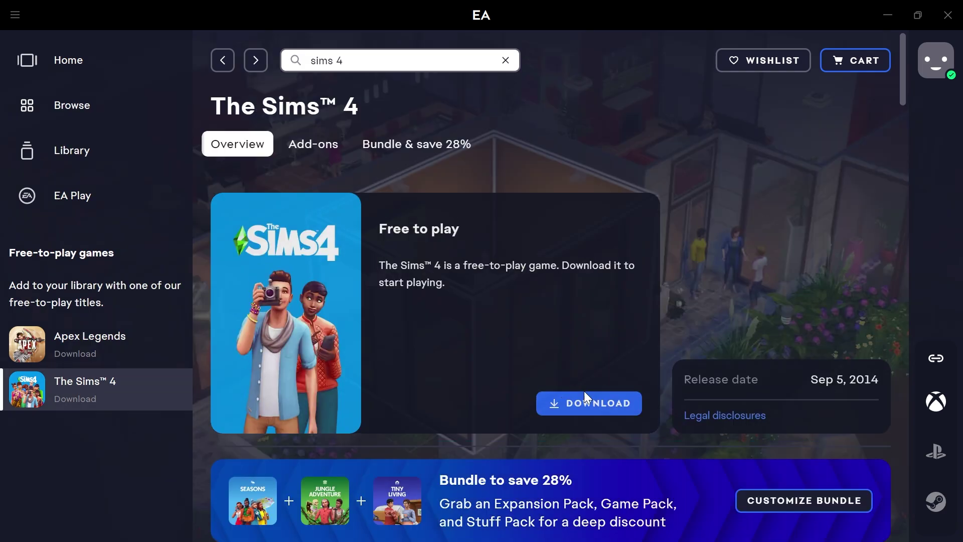
pyautogui.click(588, 402)
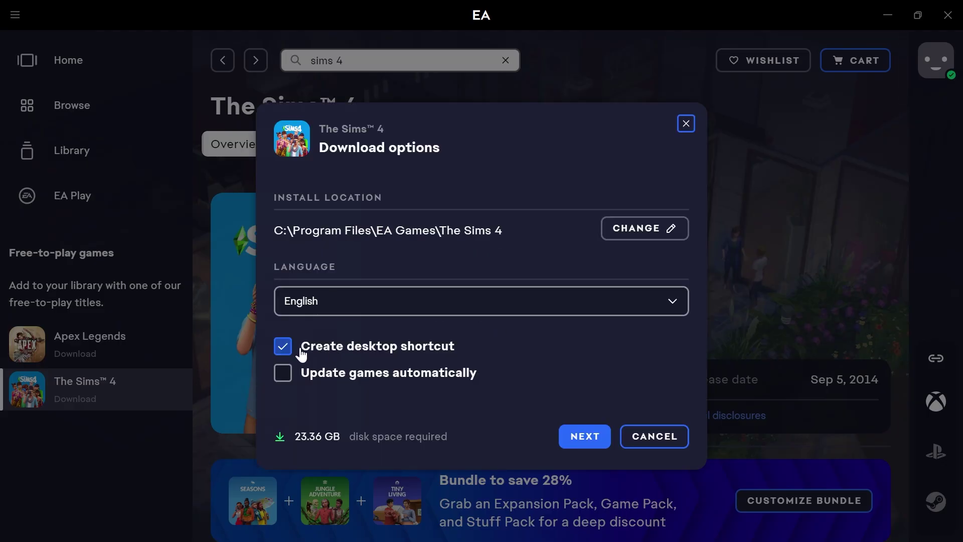
pyautogui.click(585, 436)
pyautogui.click(567, 434)
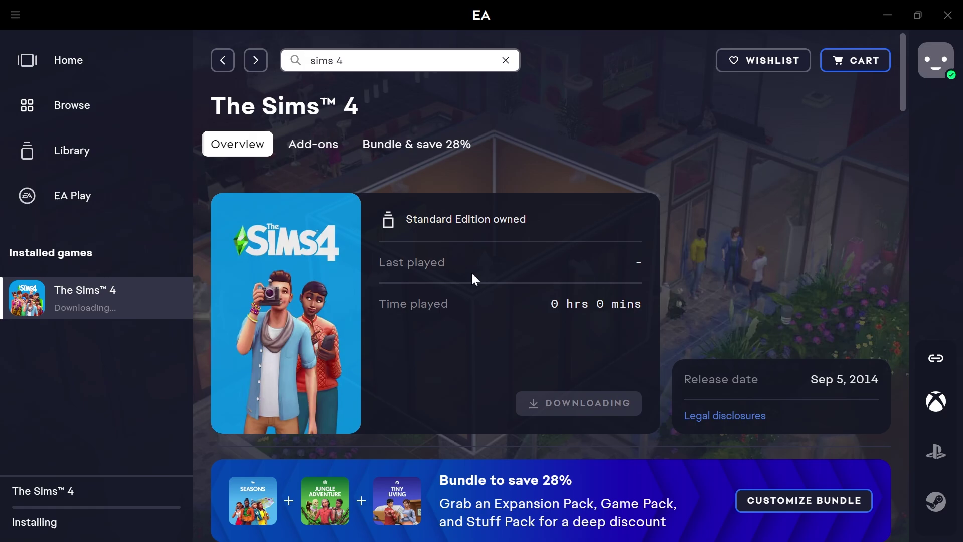
# Open the Download manager from the sidebar's Installing status to view The Sims 4 at 7%
pyautogui.click(112, 517)
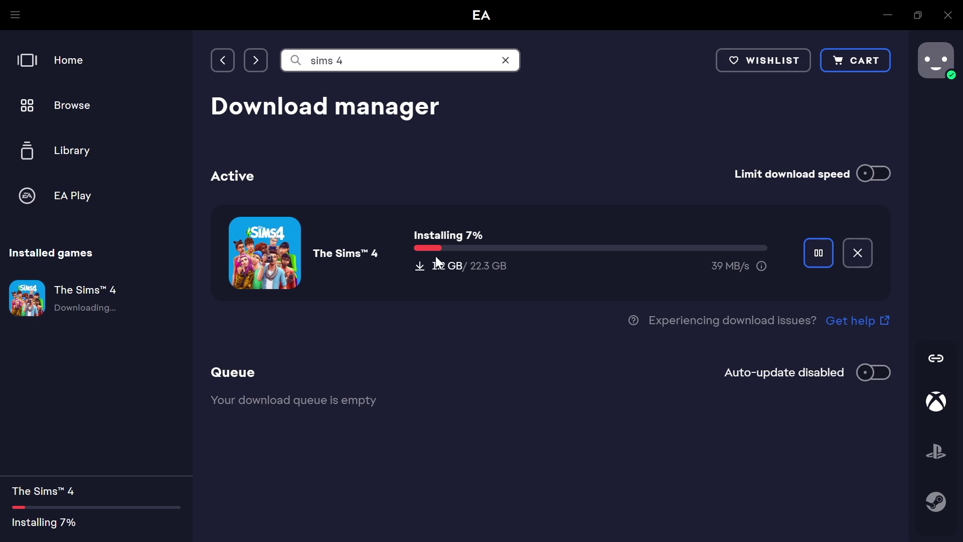